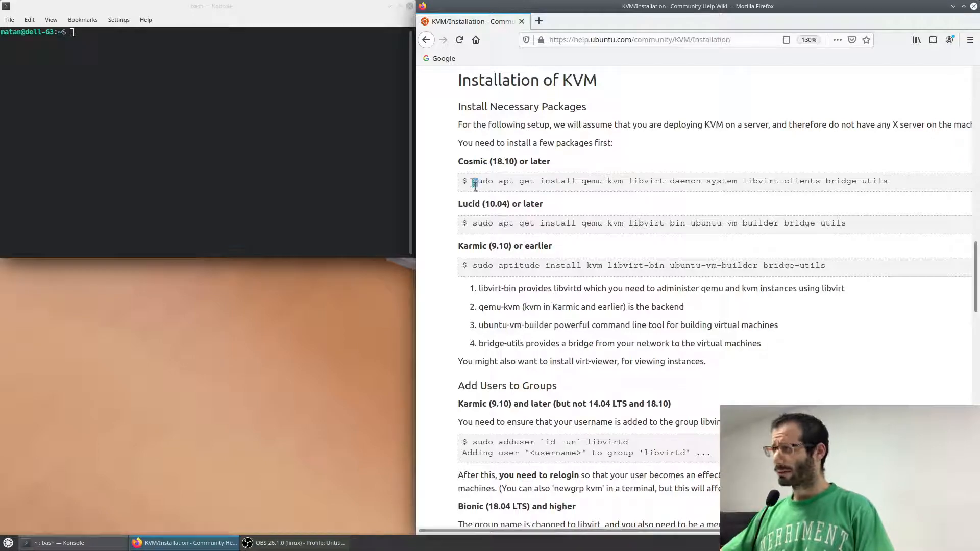
# Install the qemu-kvm, libvirt and bridge-utils packages with the pasted apt-get command.
pyautogui.tripleClick(472, 185)
pyautogui.middleClick(242, 110)
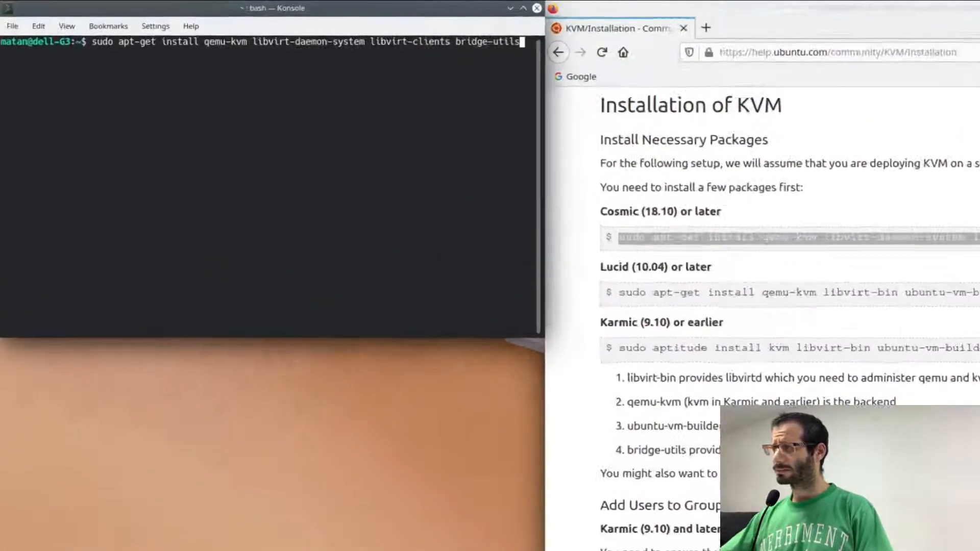
pyautogui.press('Return')
pyautogui.write('y')
pyautogui.press('Return')
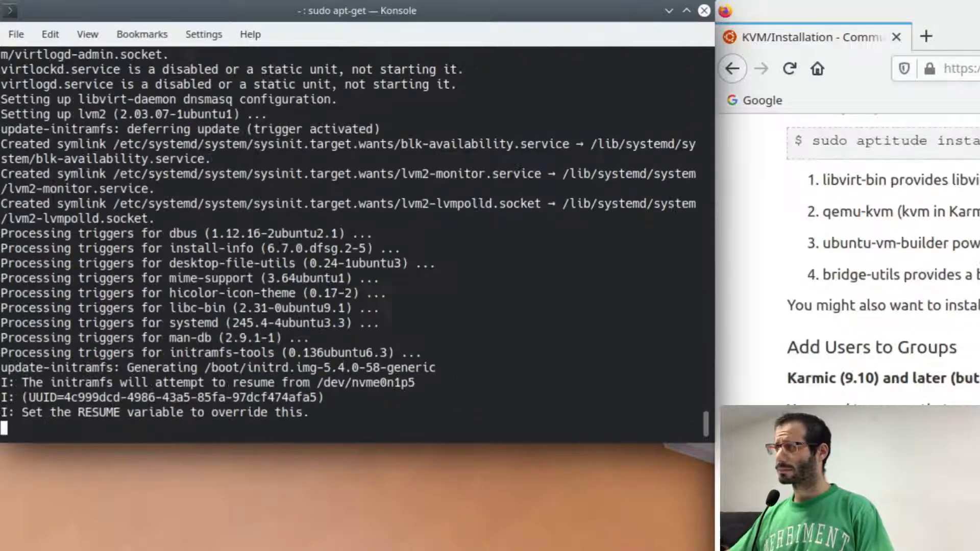
pyautogui.write('clear')
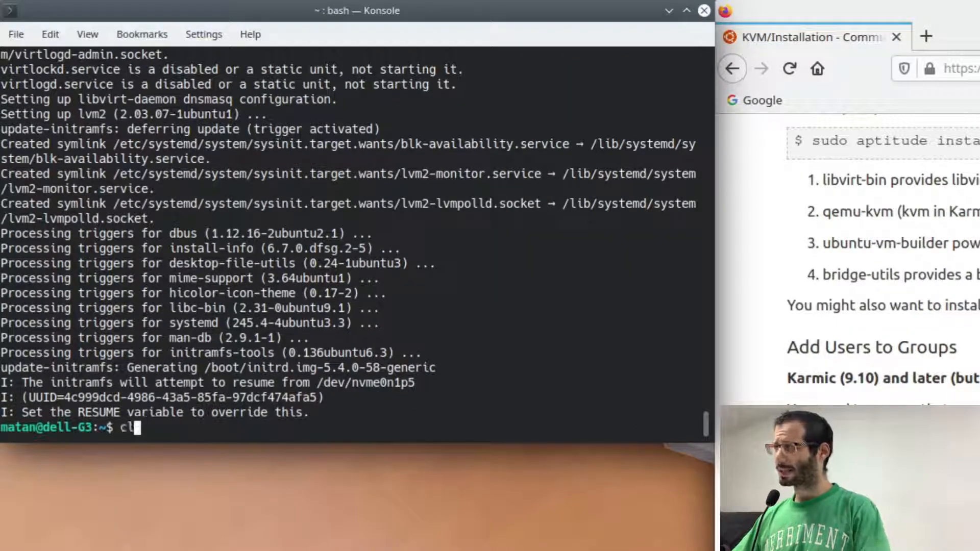
pyautogui.press('Return')
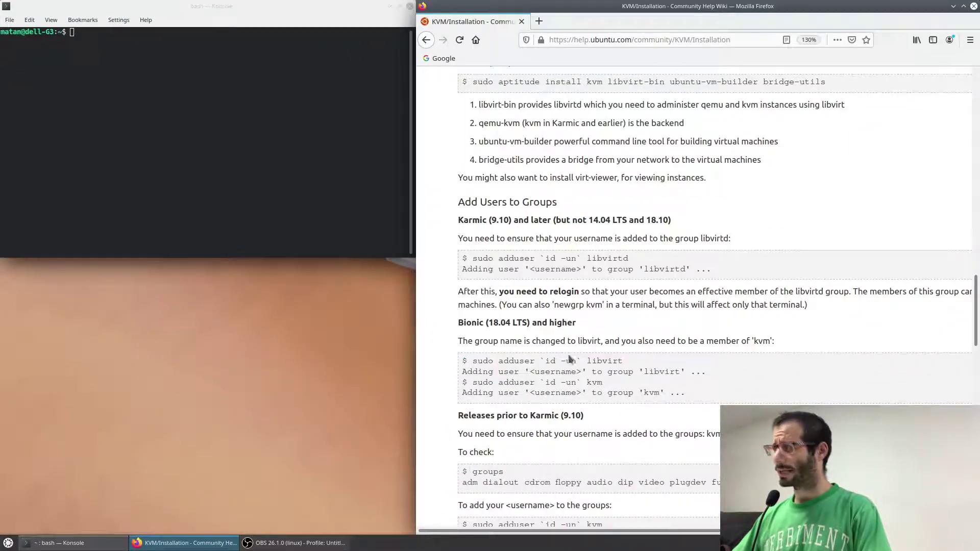
# Add user matan to the libvirt group, then to the kvm group with adduser.
pyautogui.tripleClick(570, 360)
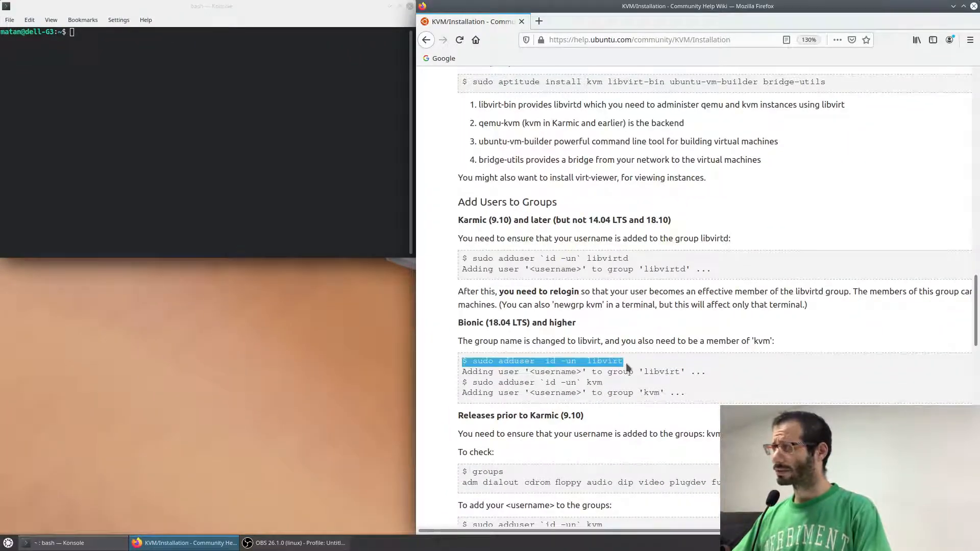
pyautogui.click(288, 249)
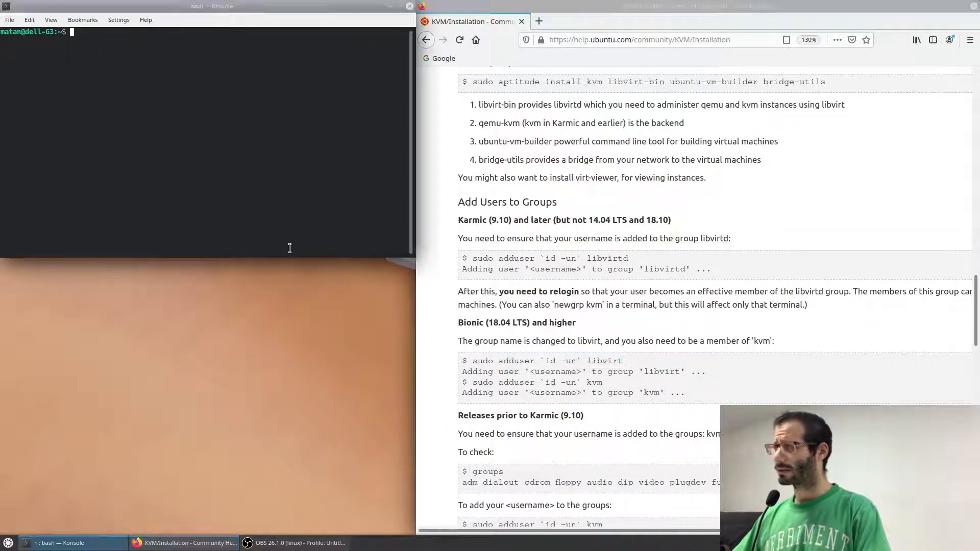
pyautogui.write('sudo ')
pyautogui.write('adduser')
pyautogui.write(' matan')
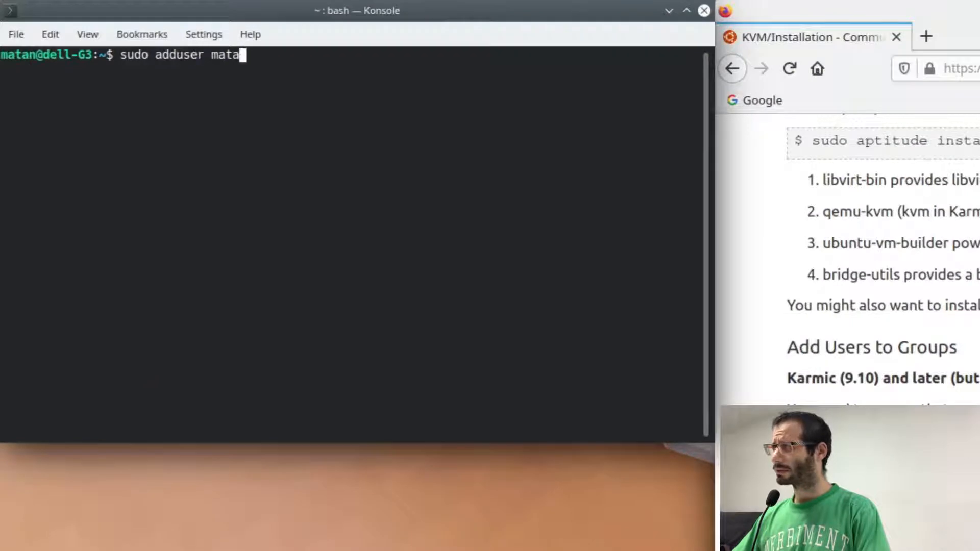
pyautogui.write(' libvirt')
pyautogui.press('Return')
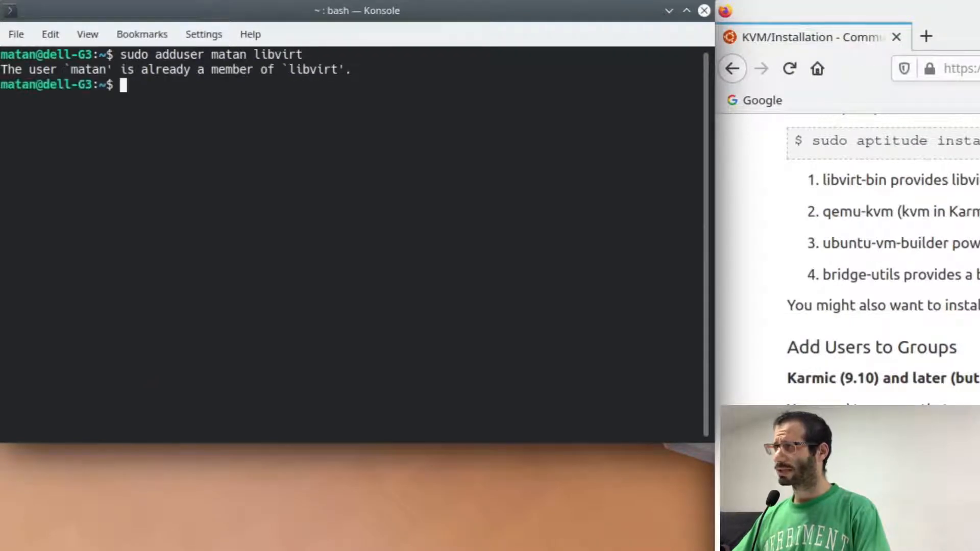
pyautogui.press('Up')
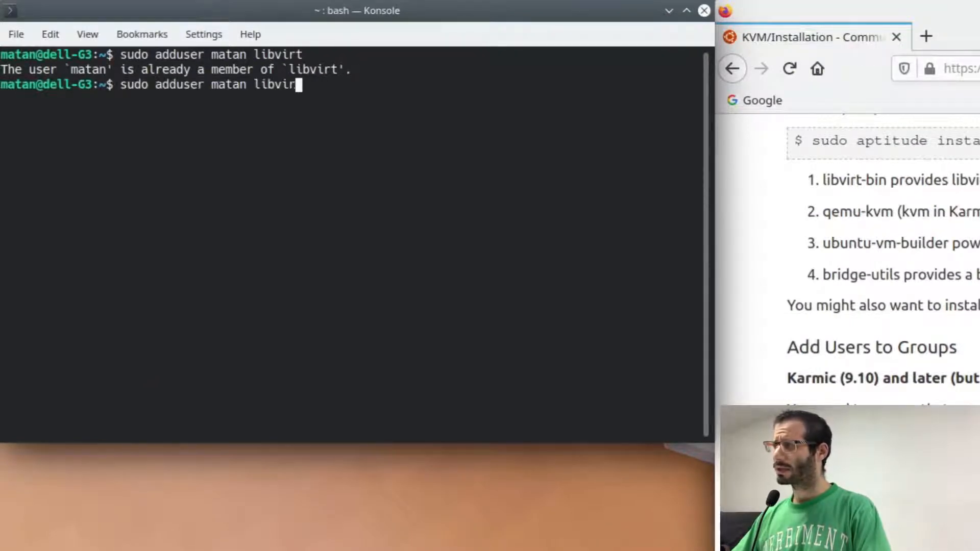
pyautogui.press('BackSpace')
pyautogui.press('BackSpace')
pyautogui.press('BackSpace')
pyautogui.write('kvm')
pyautogui.press('Return')
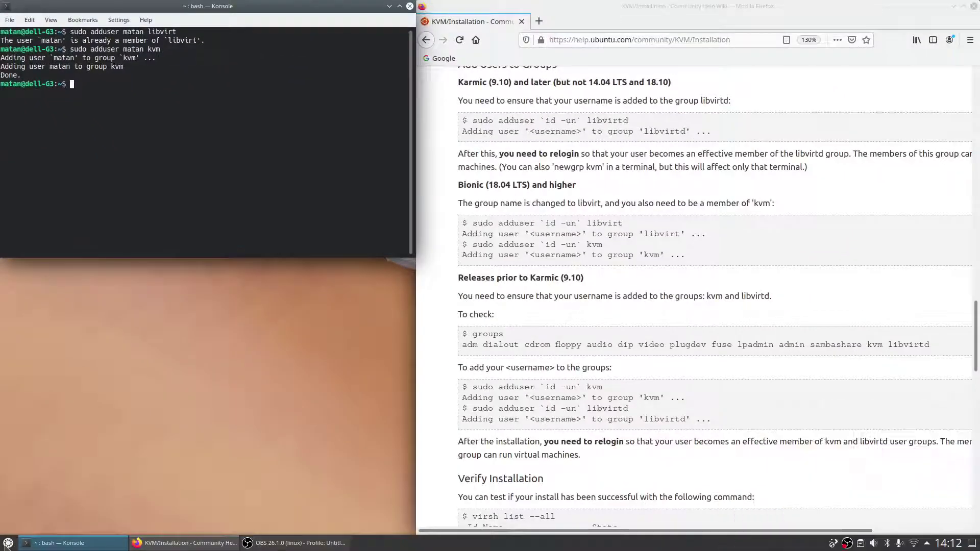
# Log out and back in, then confirm matan belongs to the kvm and libvirt groups.
pyautogui.press('super')
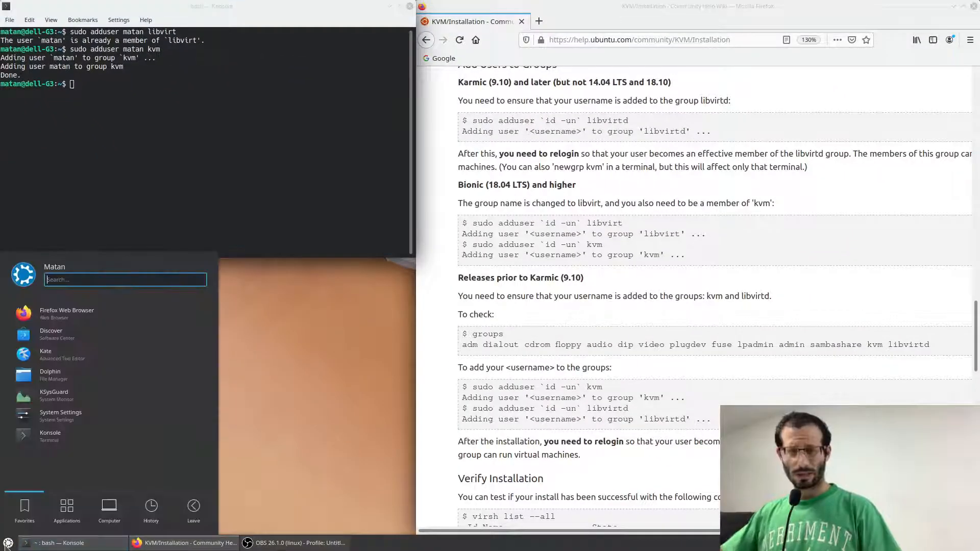
pyautogui.click(194, 506)
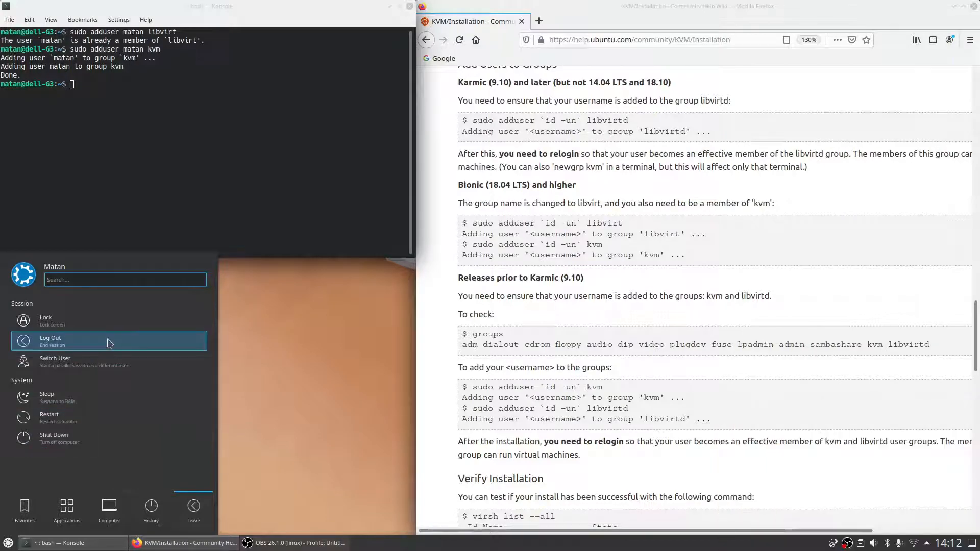
pyautogui.click(108, 343)
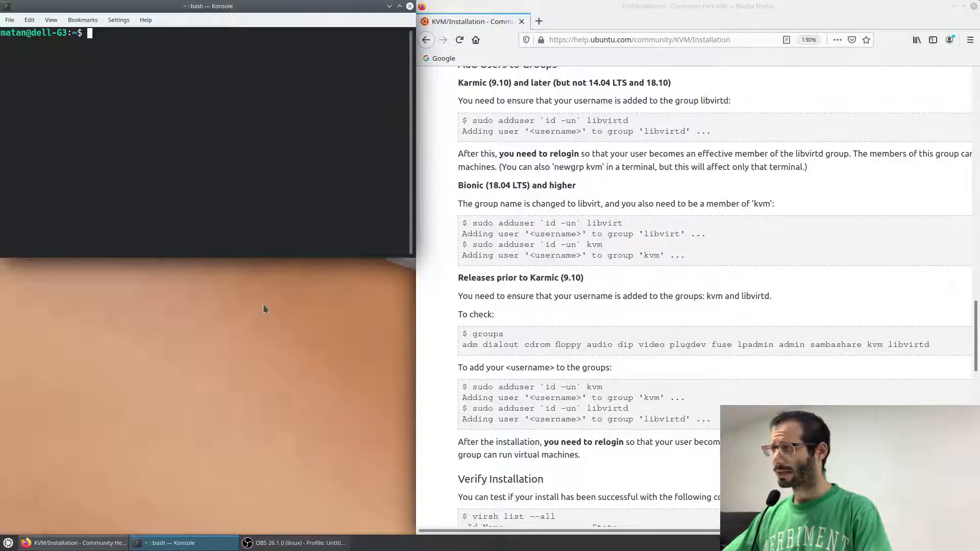
pyautogui.write('groups')
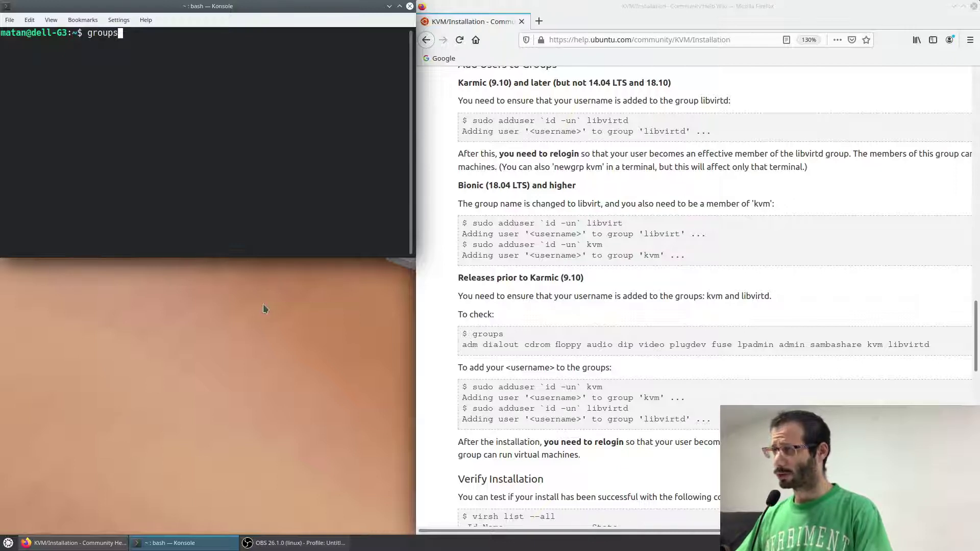
pyautogui.press('Return')
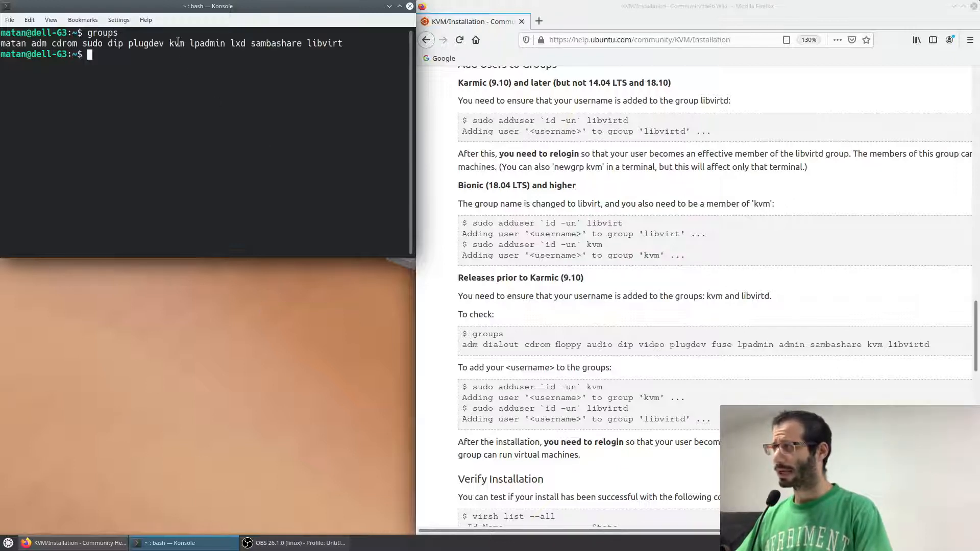
pyautogui.doubleClick(315, 43)
pyautogui.click(297, 73)
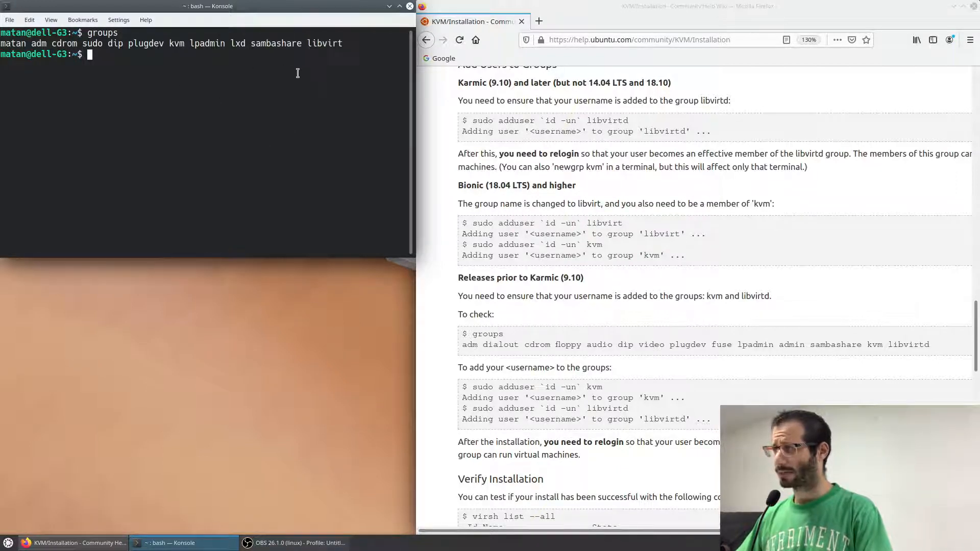
pyautogui.scroll(-5, 581, 238)
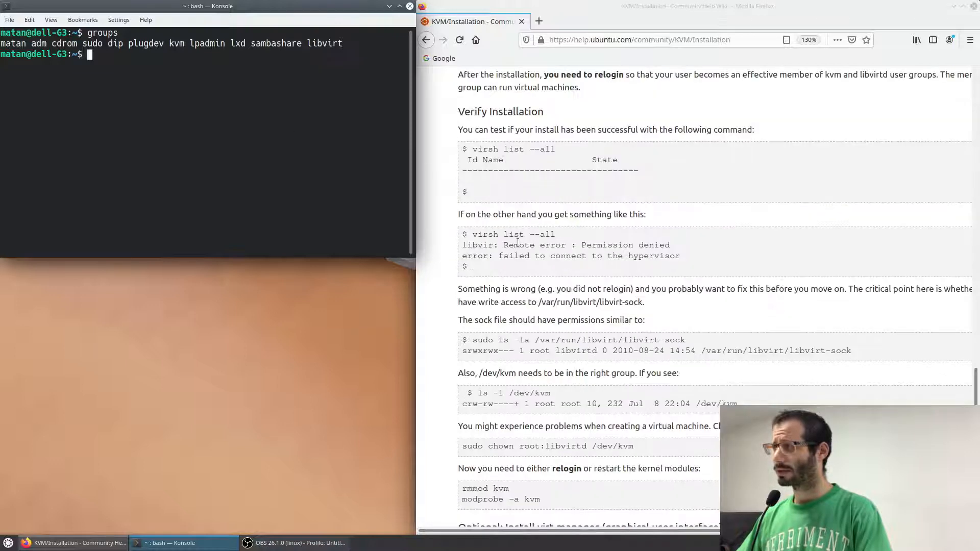
pyautogui.scroll(3, 518, 244)
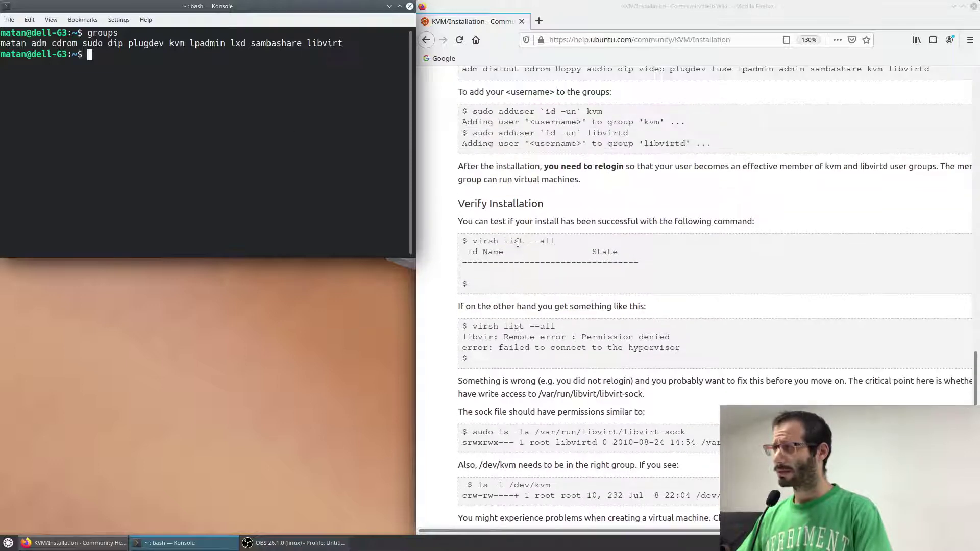
# Run virsh list --all, which returns an empty table without permission errors.
pyautogui.click(471, 241)
pyautogui.moveTo(472, 241); pyautogui.dragTo(559, 242)
pyautogui.hotkey('ctrl', 'c')
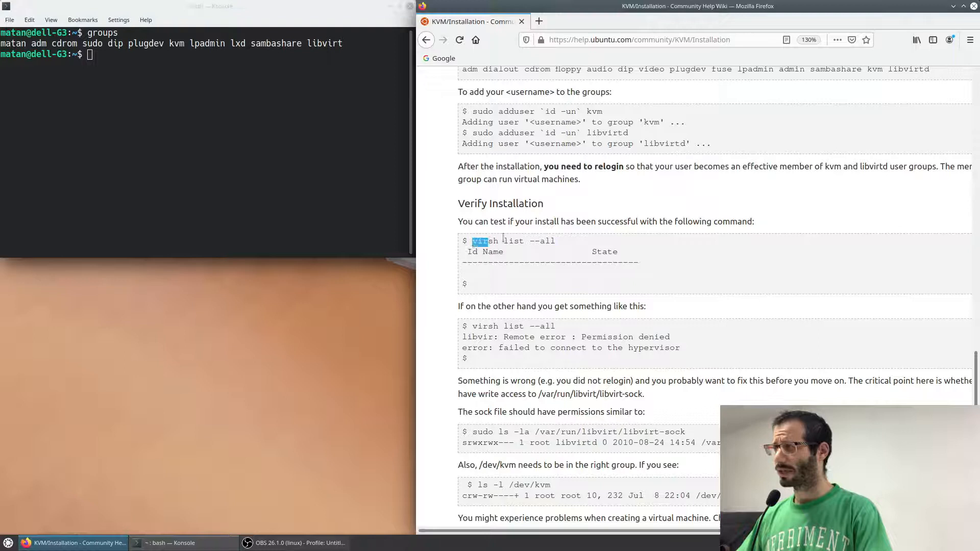
pyautogui.click(314, 145)
pyautogui.middleClick(314, 145)
pyautogui.press('Return')
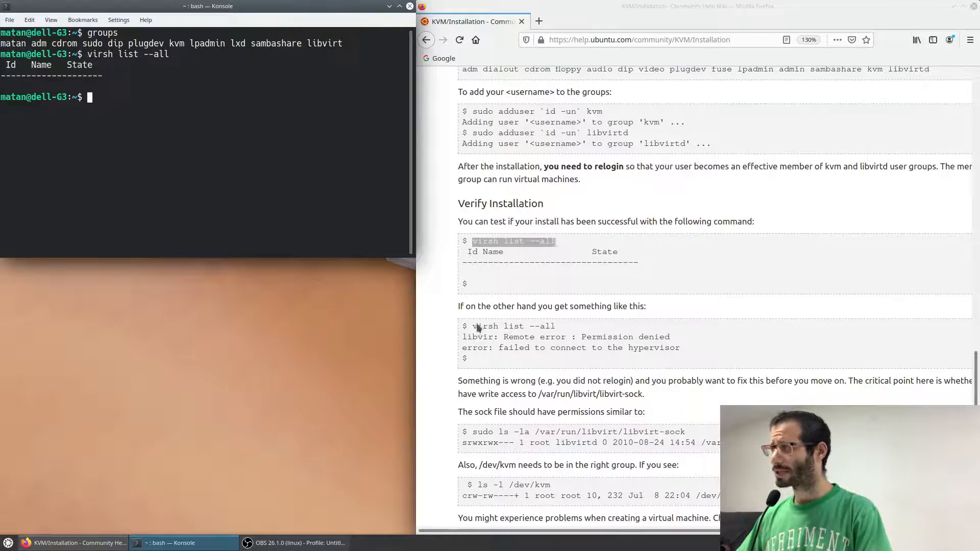
pyautogui.scroll(-4, 476, 327)
pyautogui.scroll(-3, 476, 328)
pyautogui.scroll(-4, 476, 327)
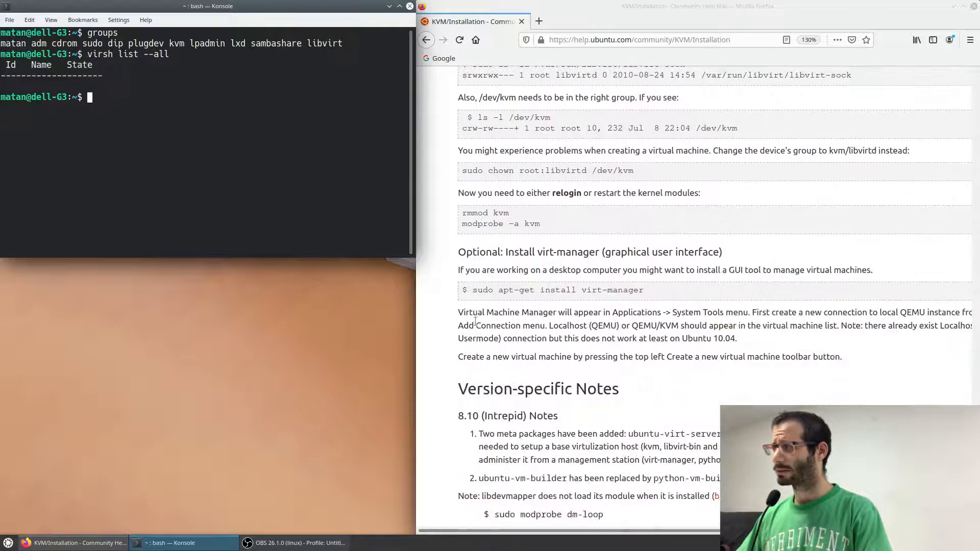
# Install virt-manager with the pasted sudo apt-get install command.
pyautogui.tripleClick(472, 290)
pyautogui.hotkey('ctrl', 'c')
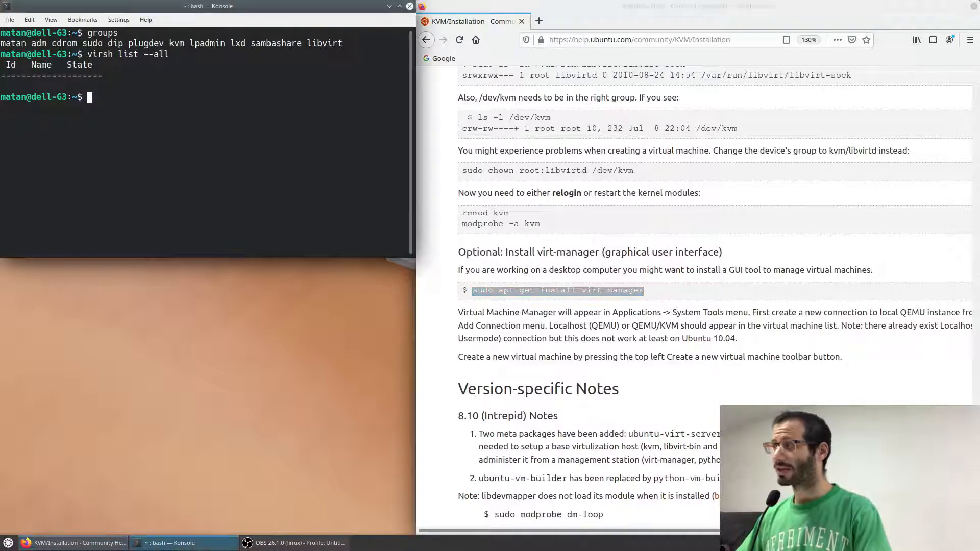
pyautogui.middleClick(230, 154)
pyautogui.press('Return')
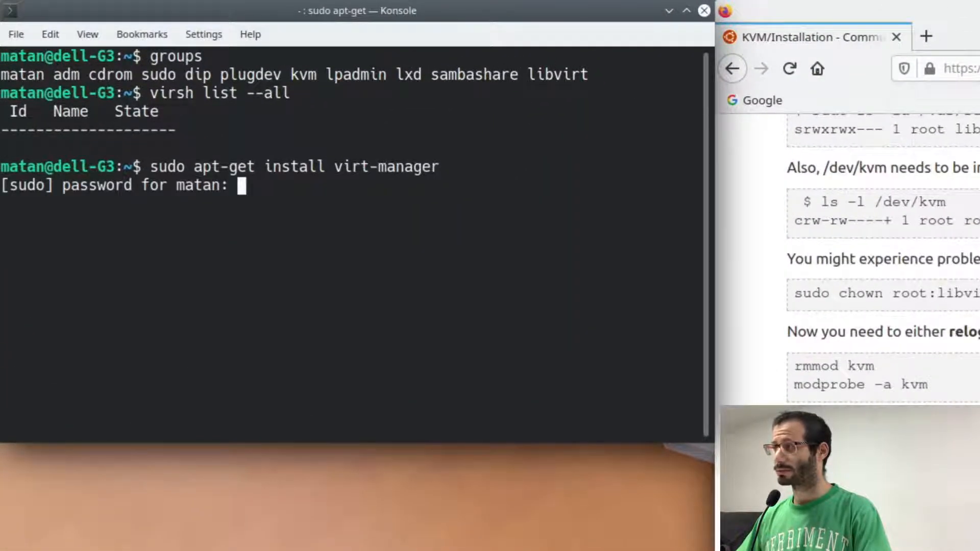
pyautogui.press('Return')
pyautogui.write('y')
pyautogui.press('Return')
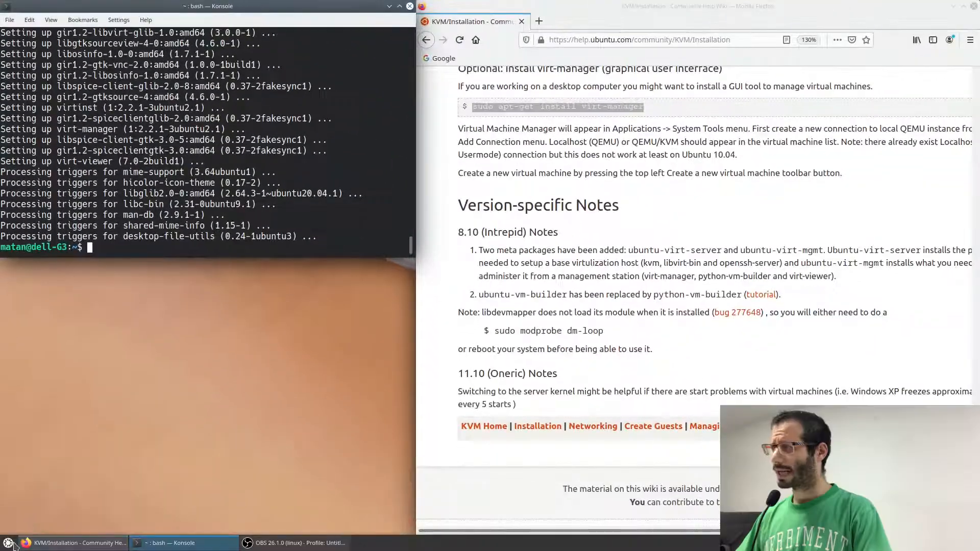
# Launch Virtual Machine Manager from the launcher, showing its QEMU/KVM connection.
pyautogui.click(9, 543)
pyautogui.write('virt')
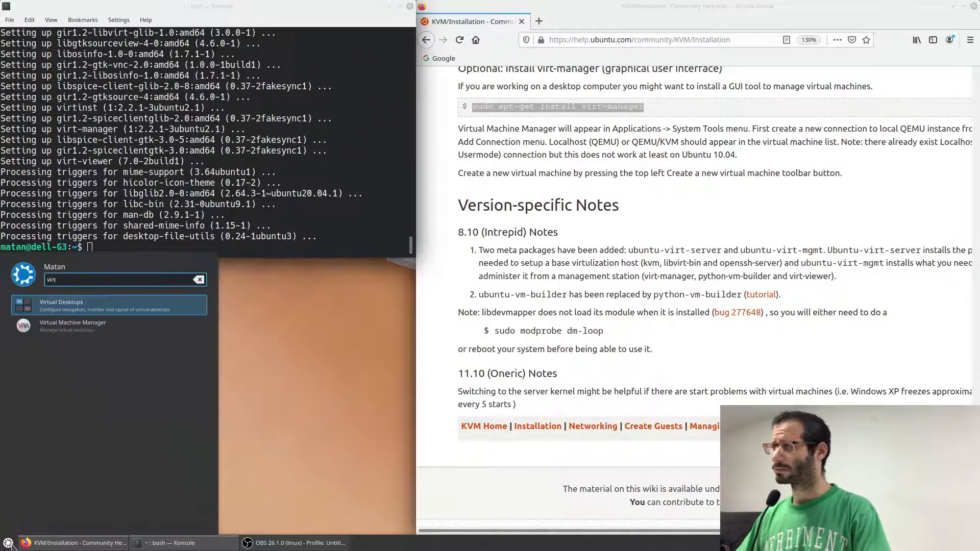
pyautogui.press('Down')
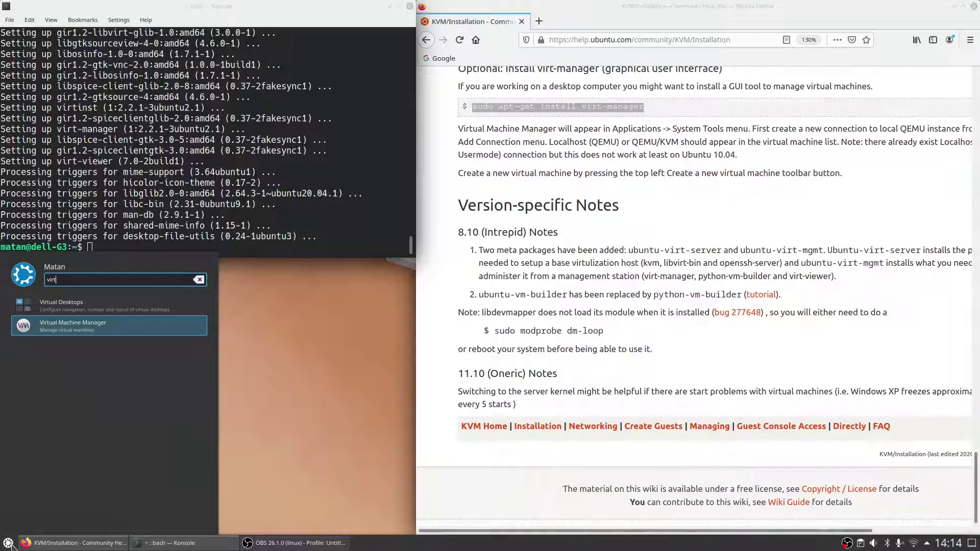
pyautogui.press('Return')
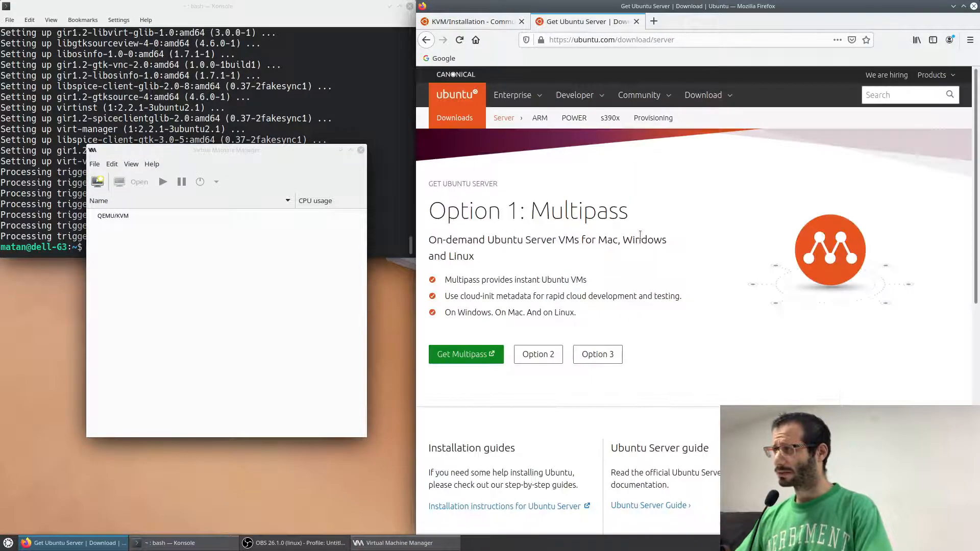
# Show the Option 3 manual install section on the Ubuntu Server download page.
pyautogui.click(597, 354)
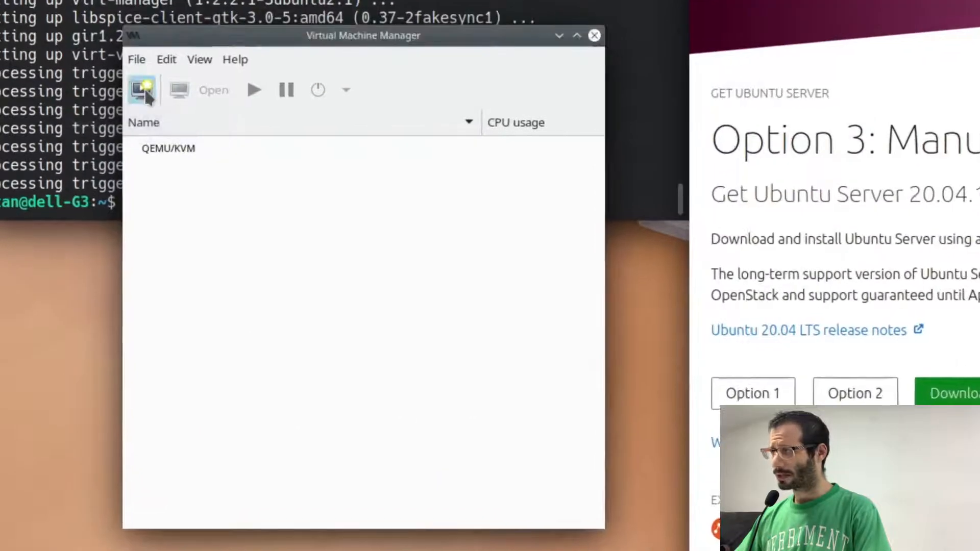
# Start a new VM from ISO media and add the ISO files folder as a storage pool.
pyautogui.click(143, 91)
pyautogui.click(539, 481)
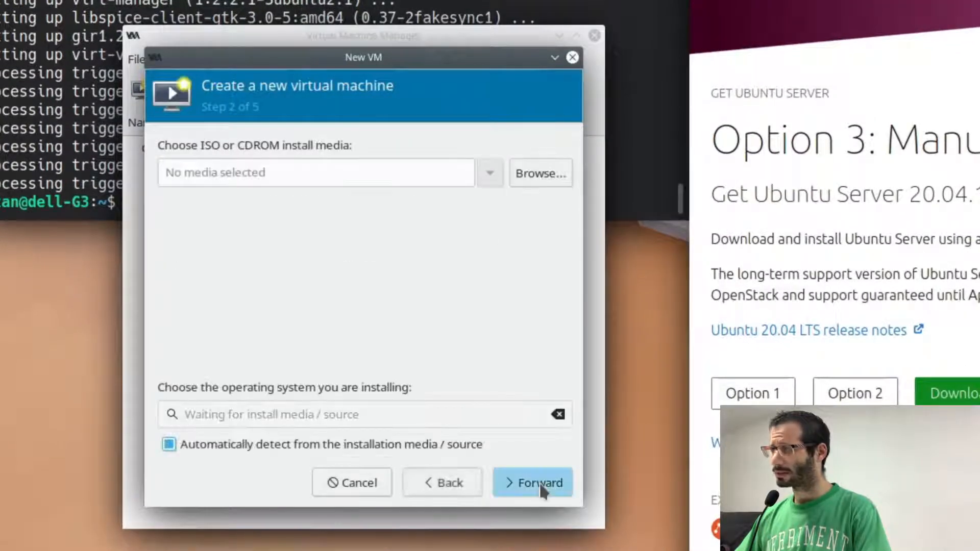
pyautogui.click(541, 174)
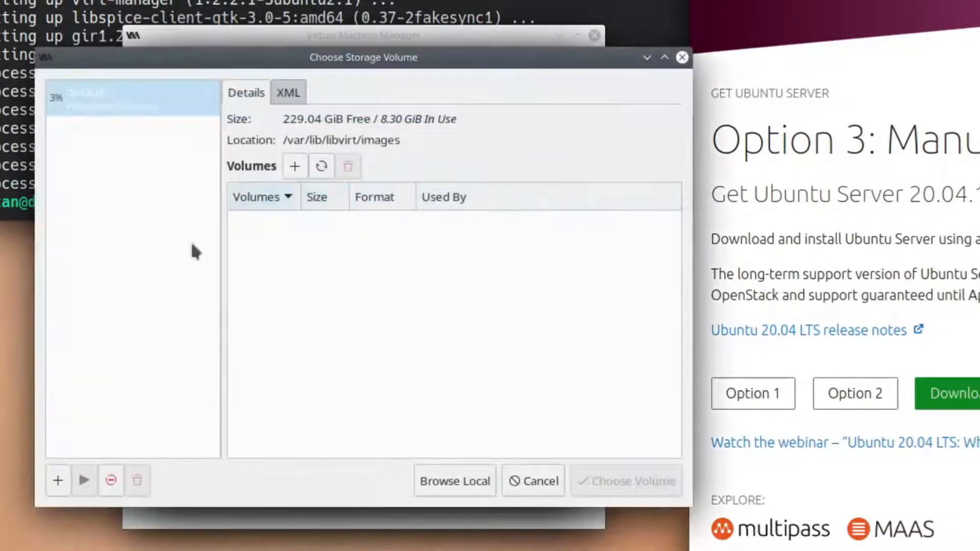
pyautogui.click(58, 480)
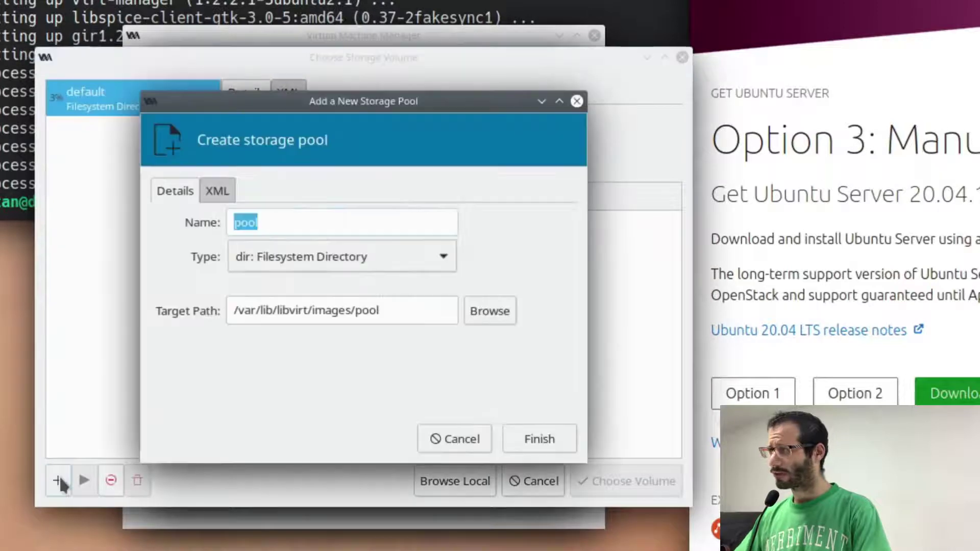
pyautogui.click(489, 311)
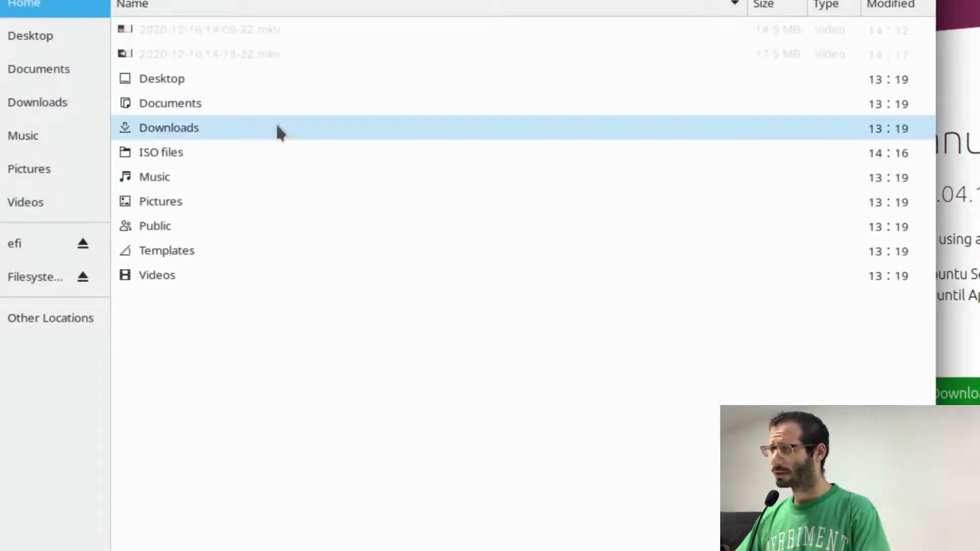
pyautogui.doubleClick(252, 153)
pyautogui.click(540, 438)
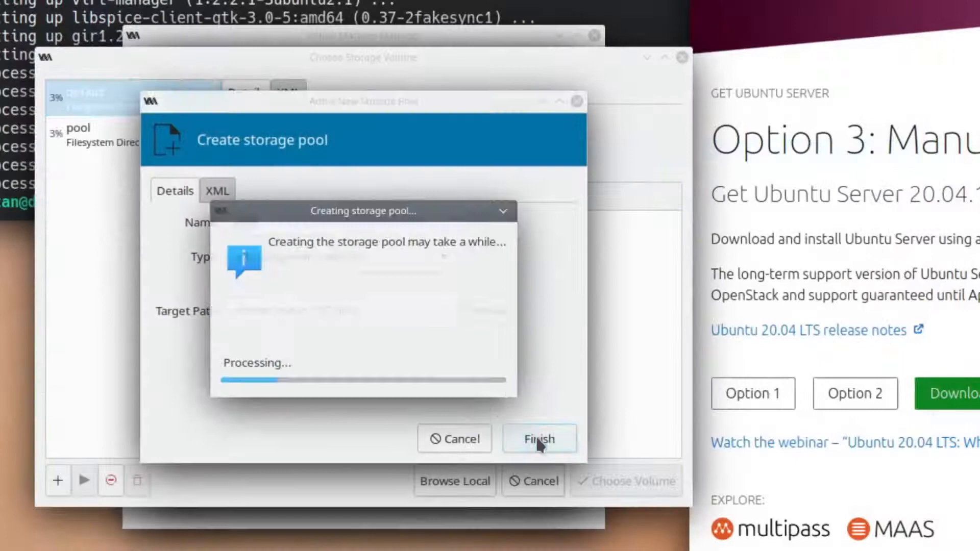
# Choose ubuntu-20.04.1-live-server-amd64.iso from the new pool as the install media.
pyautogui.click(99, 143)
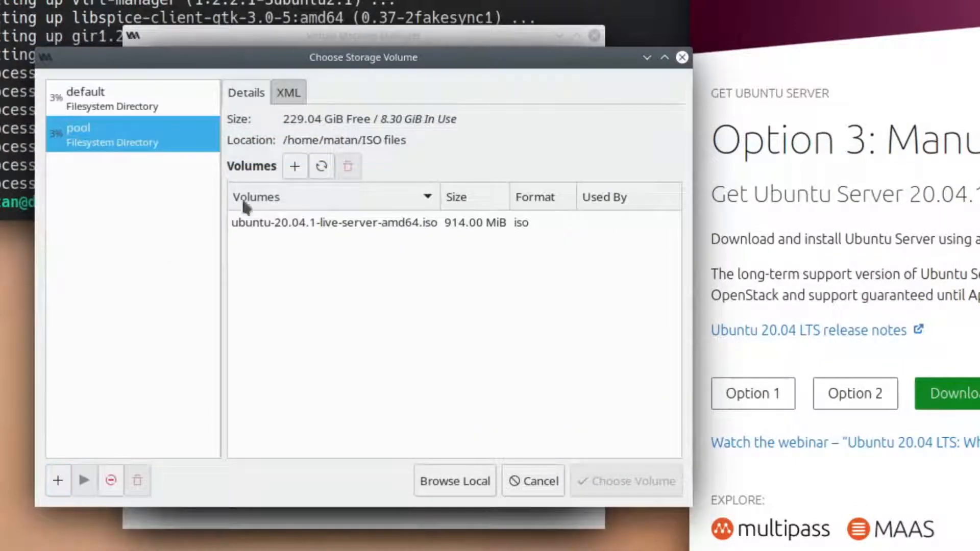
pyautogui.click(398, 224)
pyautogui.click(626, 480)
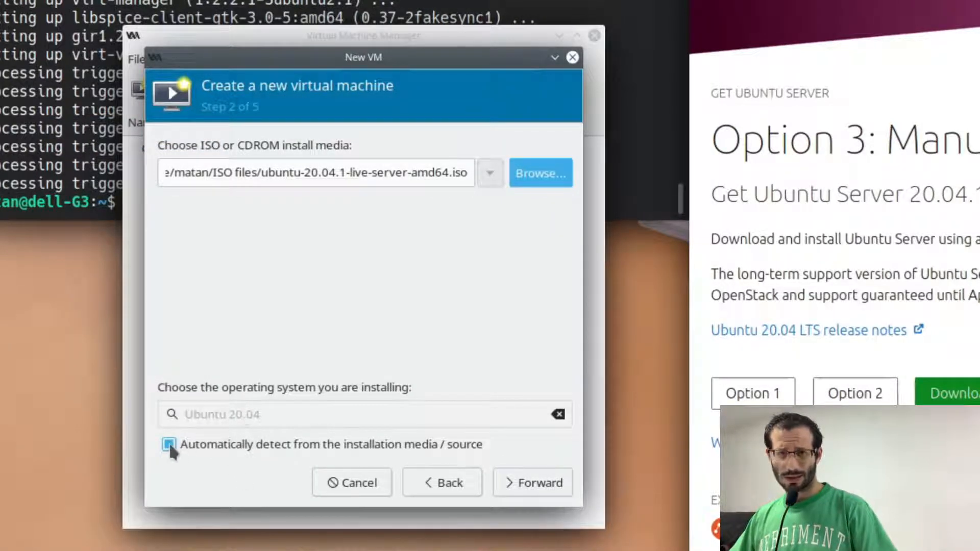
# Keep 4096 MiB memory and 2 CPUs and set the disk image size to 12 GiB.
pyautogui.click(535, 481)
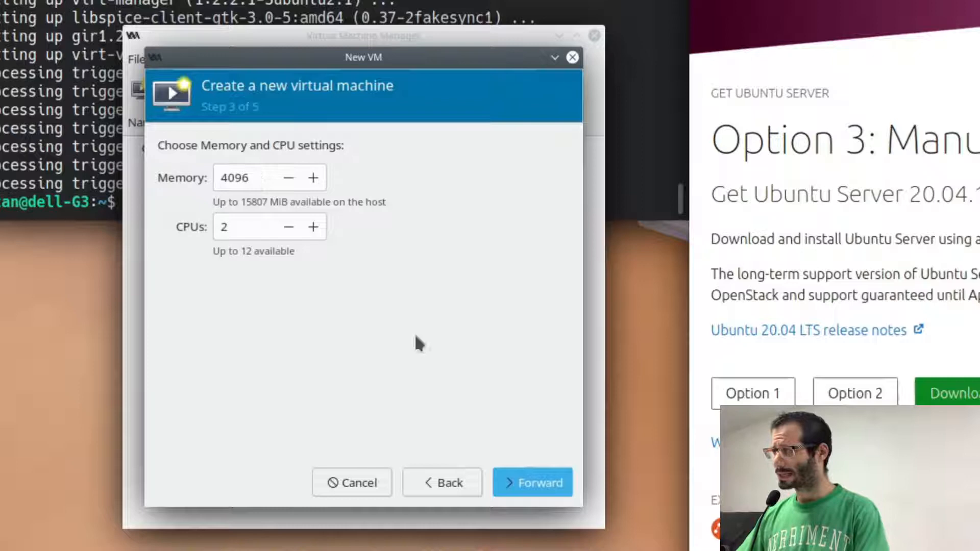
pyautogui.click(535, 489)
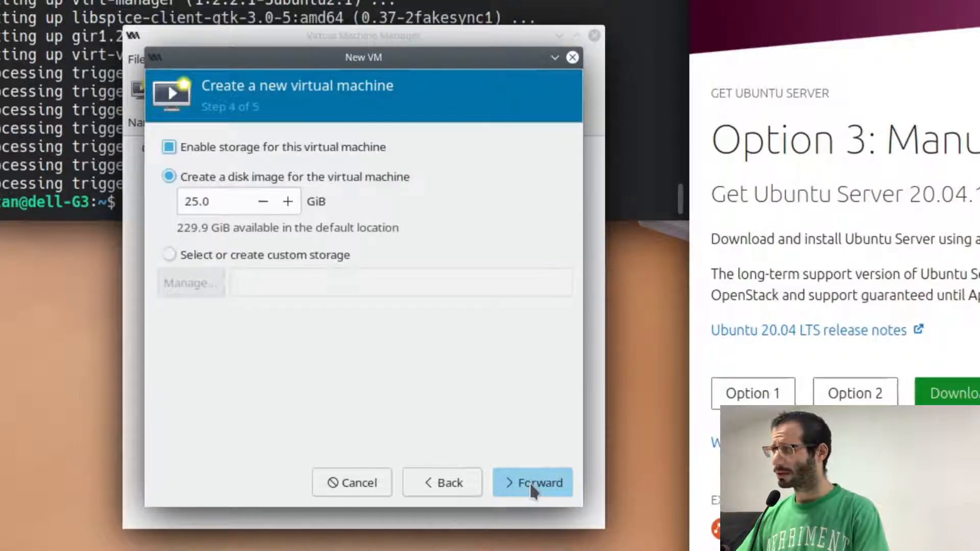
pyautogui.doubleClick(193, 200)
pyautogui.write('12')
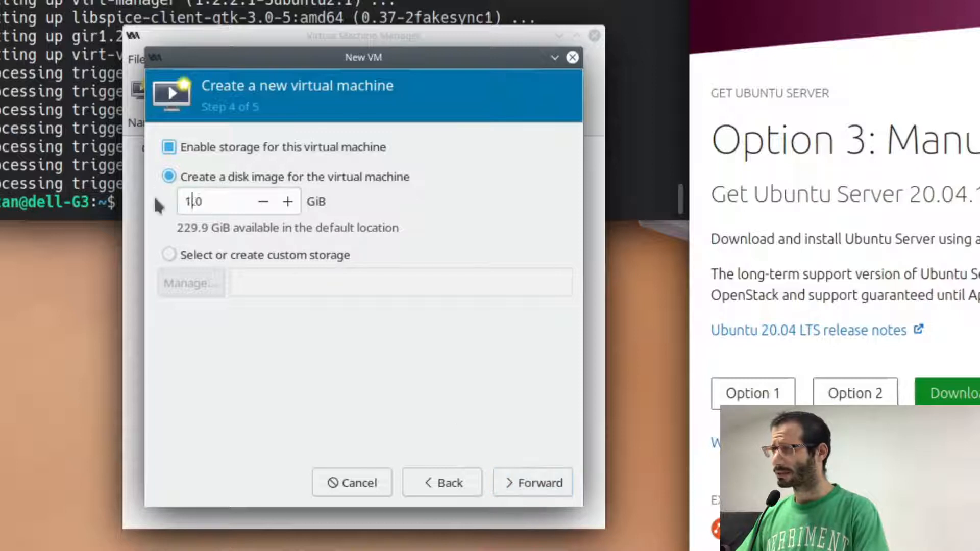
pyautogui.click(532, 482)
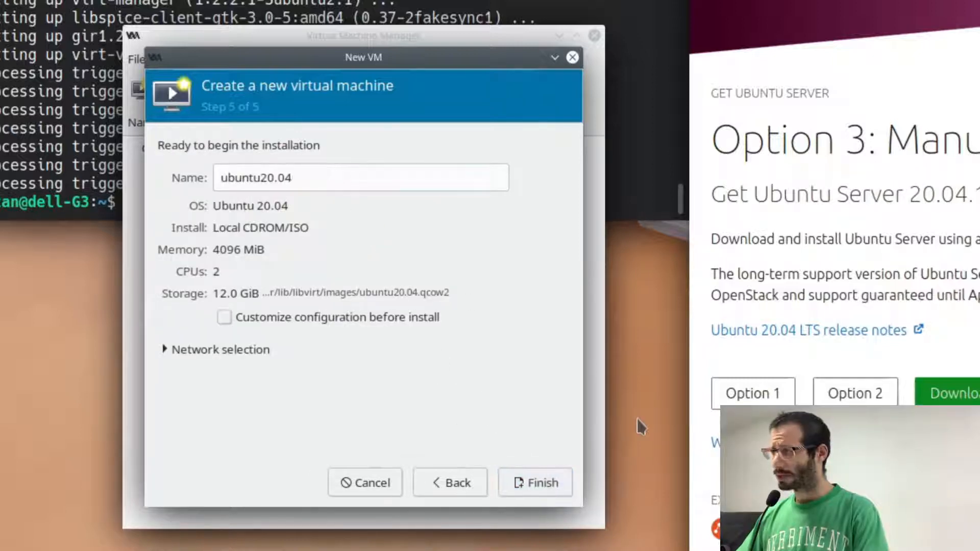
# Rename the VM to ubuntu_server on the final wizard step.
pyautogui.press('BackSpace')
pyautogui.press('BackSpace')
pyautogui.press('BackSpace')
pyautogui.write('server')
pyautogui.press('Left')
pyautogui.press('Left')
pyautogui.press('Left')
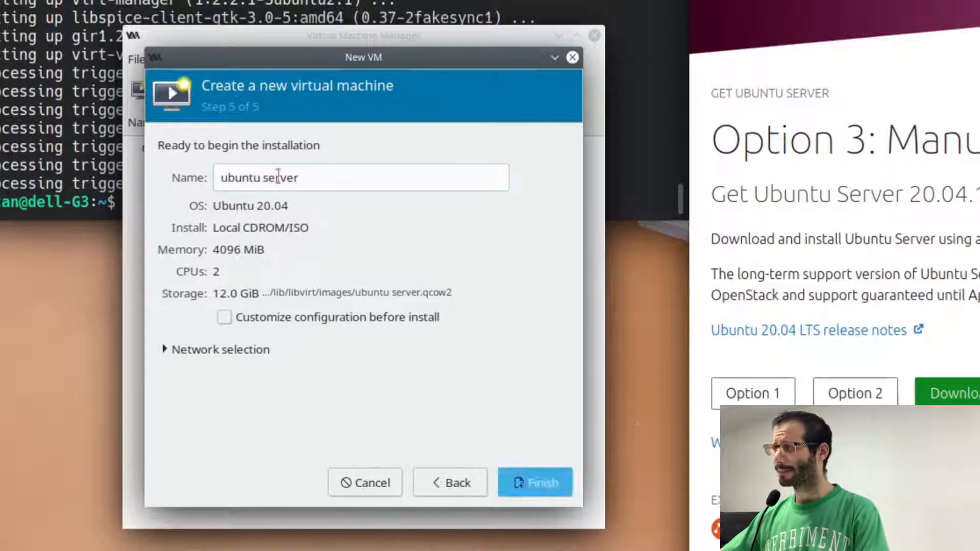
pyautogui.press('BackSpace')
pyautogui.write('_')
pyautogui.press('End')
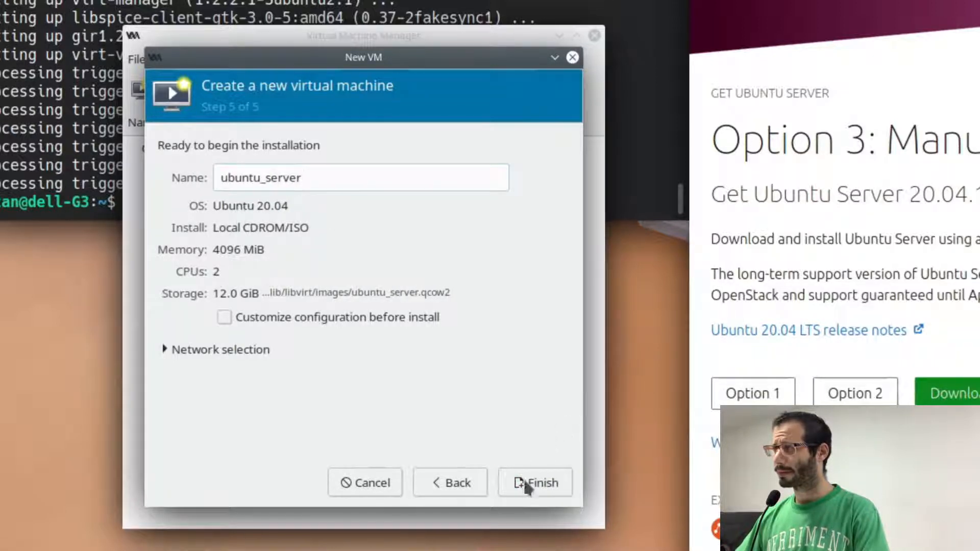
# Create the VM, let the Ubuntu Server install run, and reboot when installation completes.
pyautogui.click(535, 482)
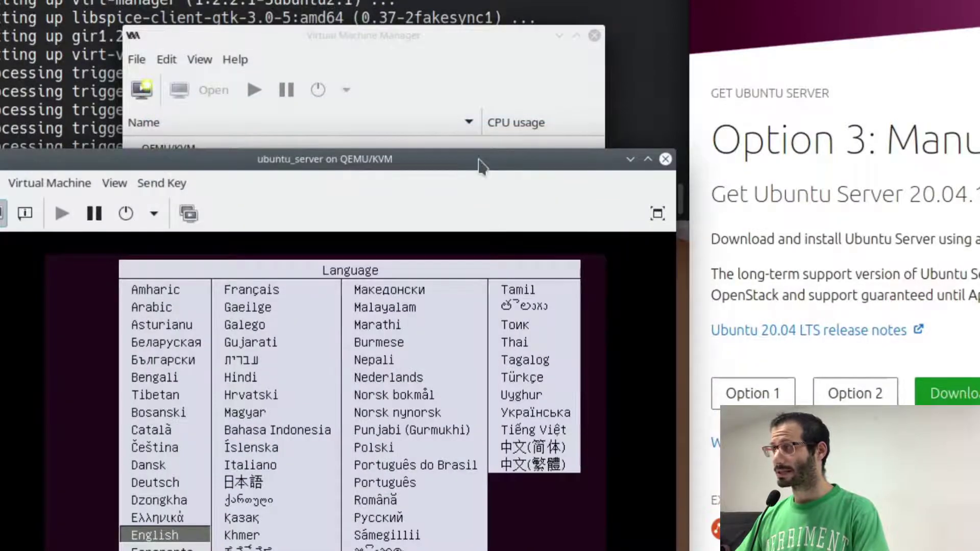
pyautogui.moveTo(482, 165); pyautogui.dragTo(673, 15)
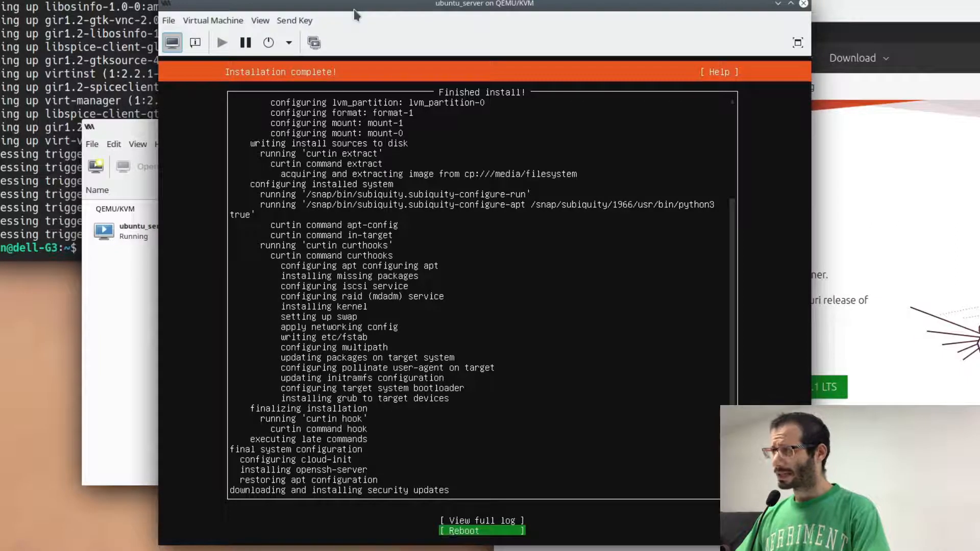
pyautogui.press('Return')
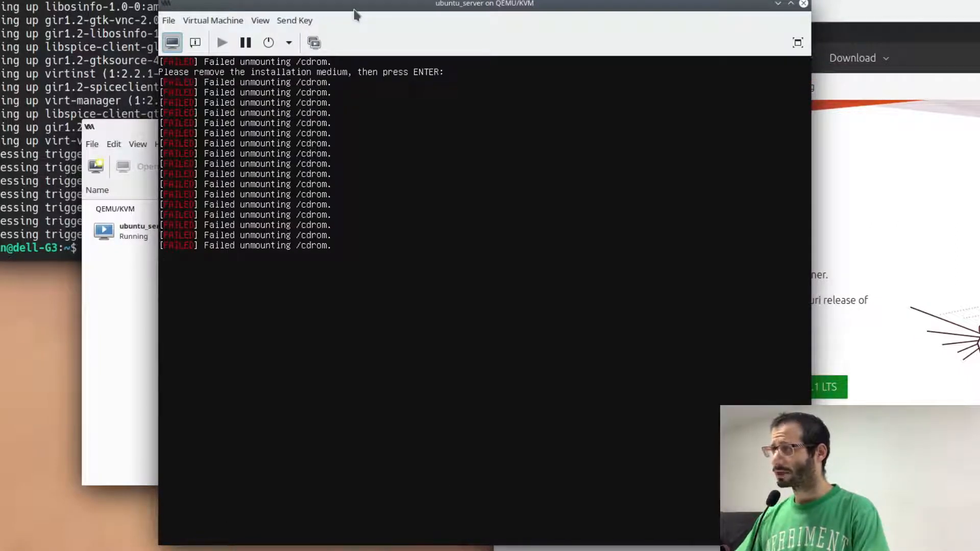
pyautogui.moveTo(356, 15); pyautogui.dragTo(353, 19)
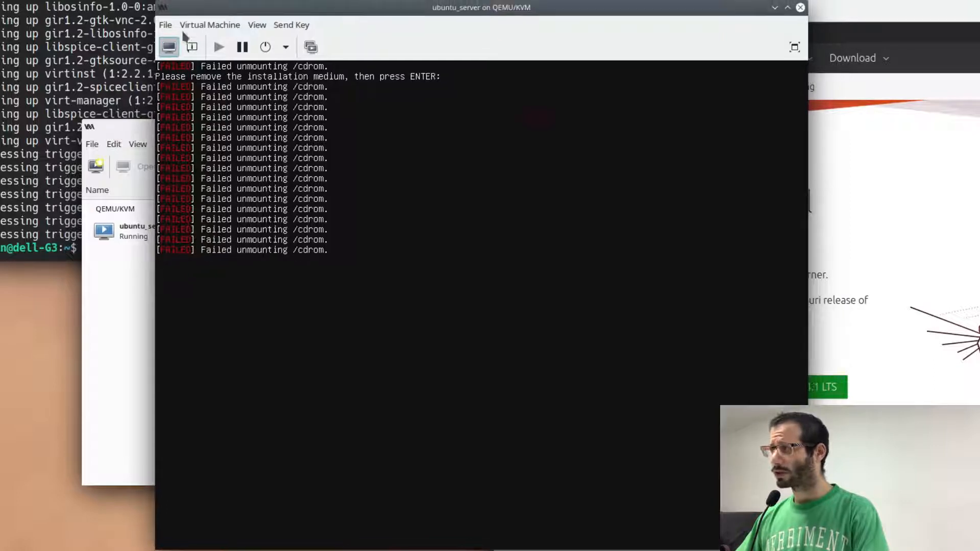
# Eject the Ubuntu ISO from SATA CDROM 1 in hardware details and return to the console.
pyautogui.click(191, 48)
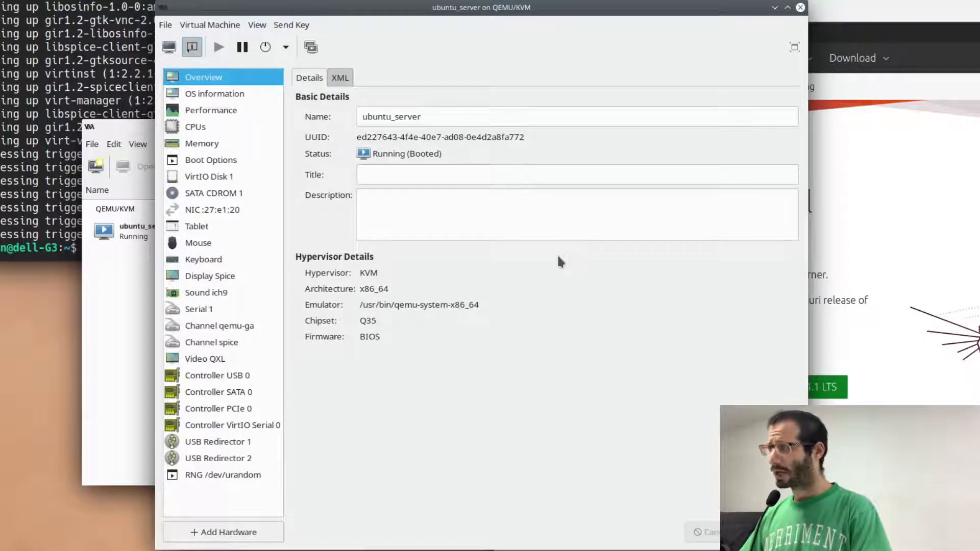
pyautogui.click(232, 194)
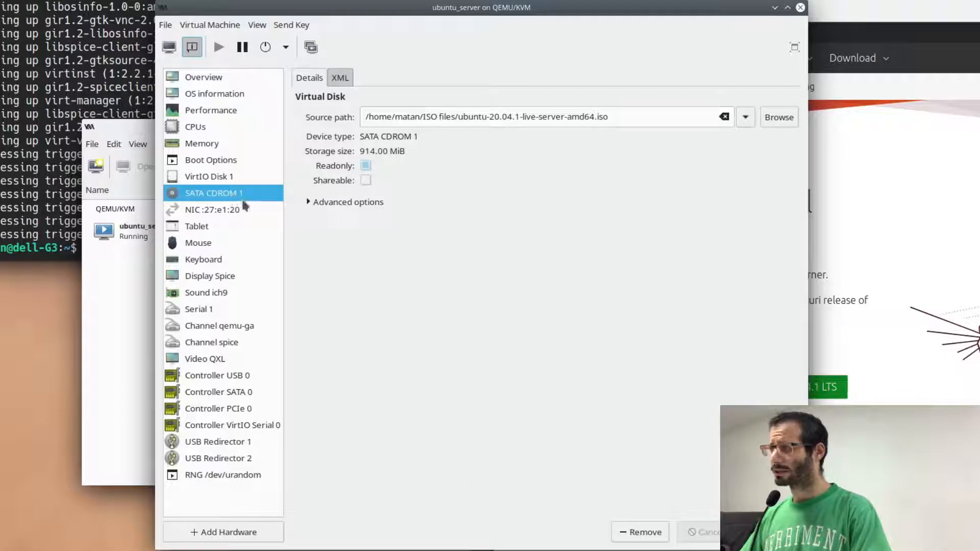
pyautogui.click(723, 116)
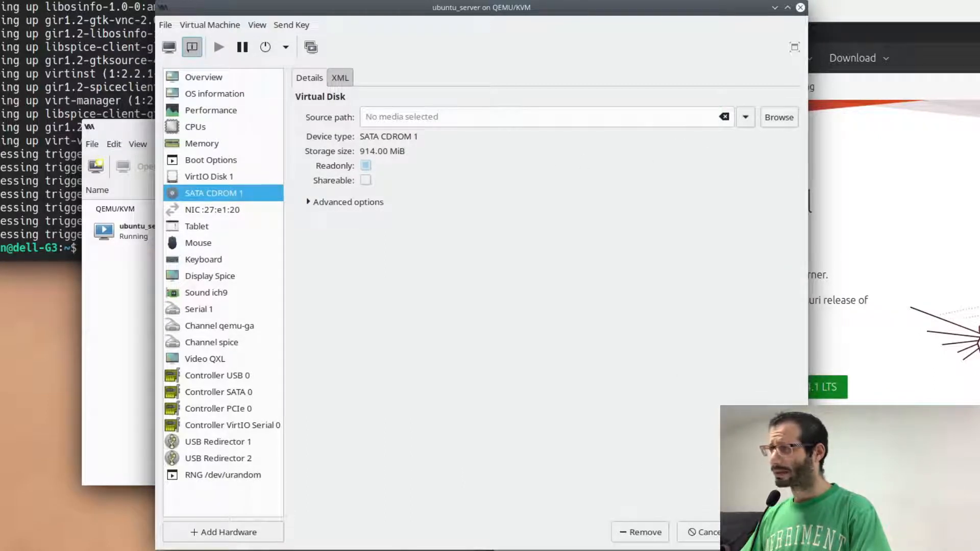
pyautogui.click(170, 48)
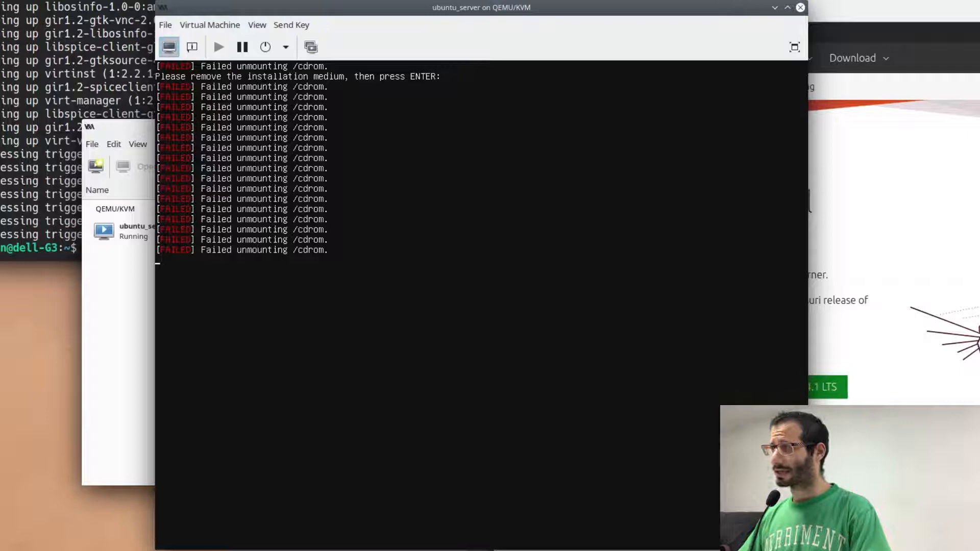
# Continue the reboot and log in as matan at the Ubuntu 20.04.1 shell.
pyautogui.press('Return')
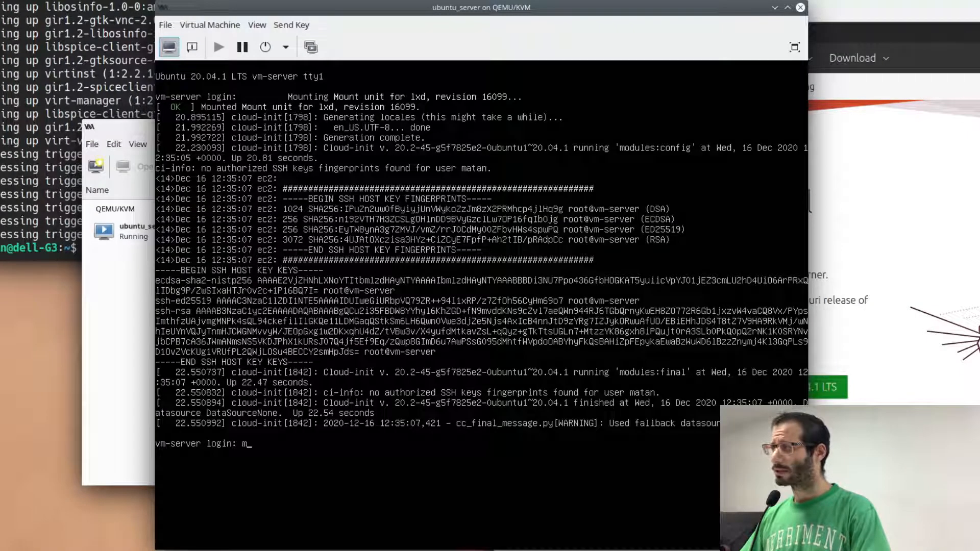
pyautogui.write('matan')
pyautogui.press('Return')
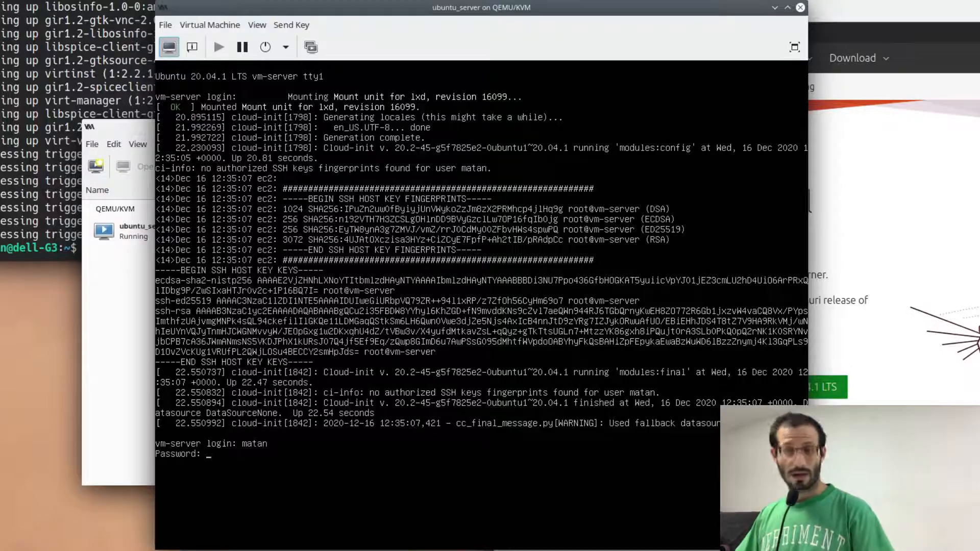
pyautogui.press('Return')
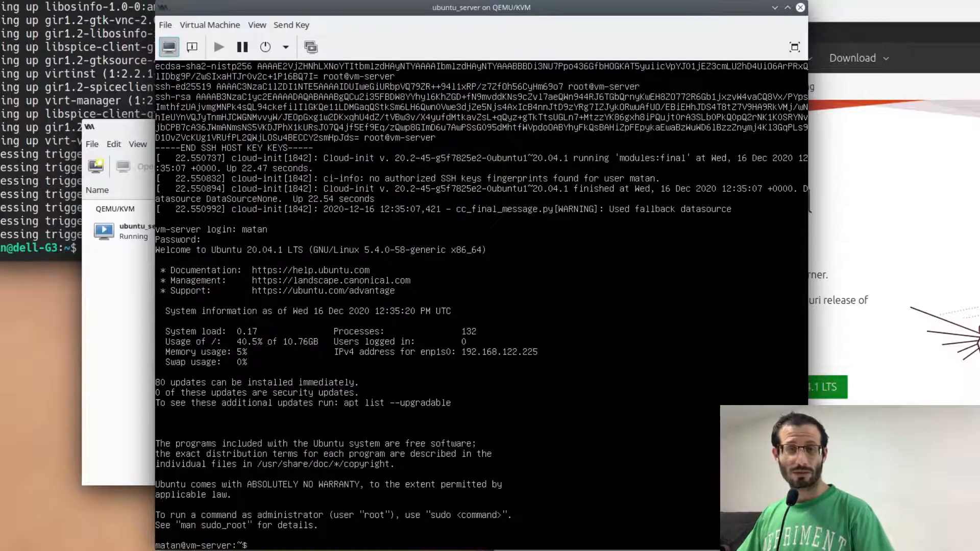